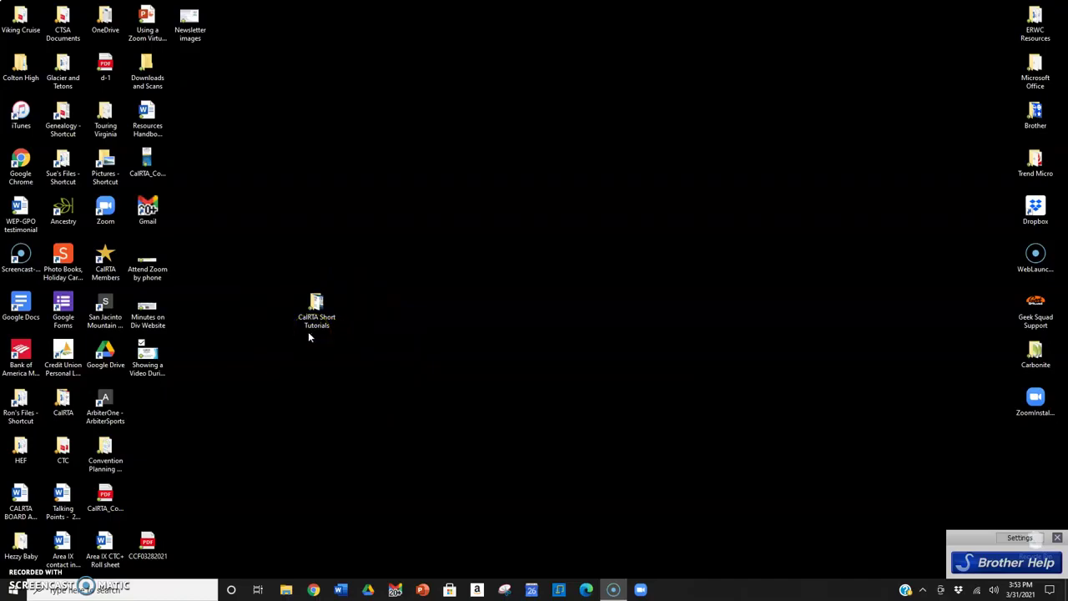
- Open the video "Navigating your CalRTA Division Website" from the CalRTA Short Tutorials folder, pause it and close the folder window
{"action": "double_click", "coordinate": [317, 311]}
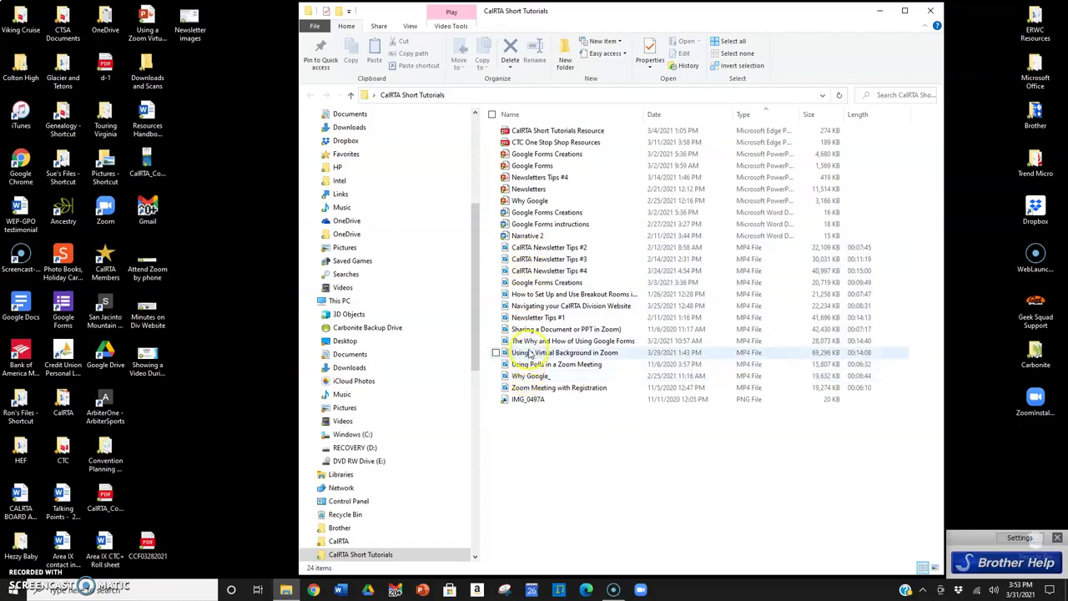
{"action": "double_click", "coordinate": [574, 307]}
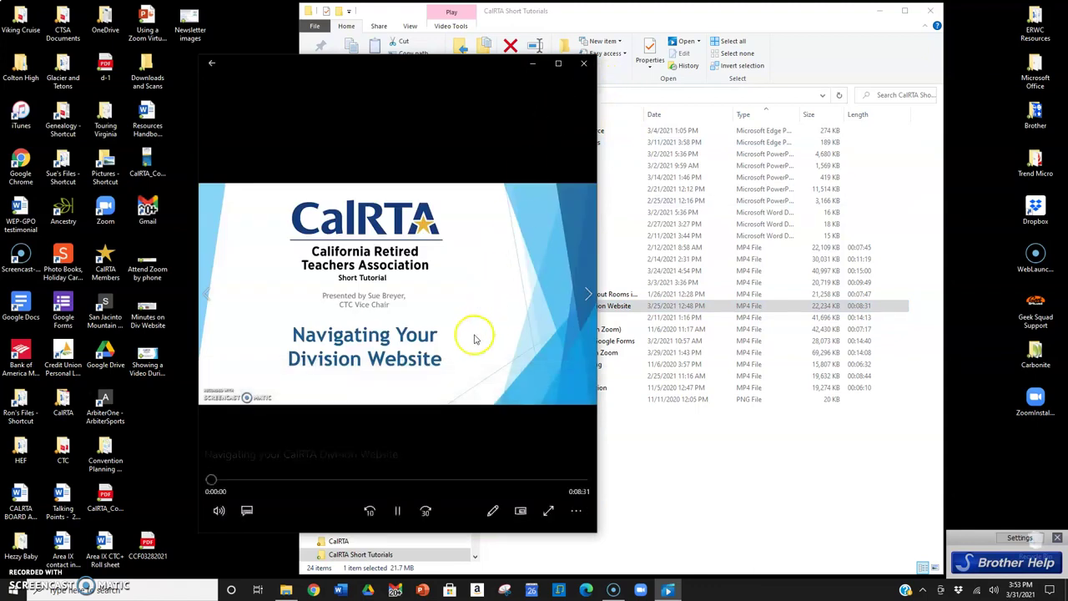
{"action": "left_click", "coordinate": [399, 511]}
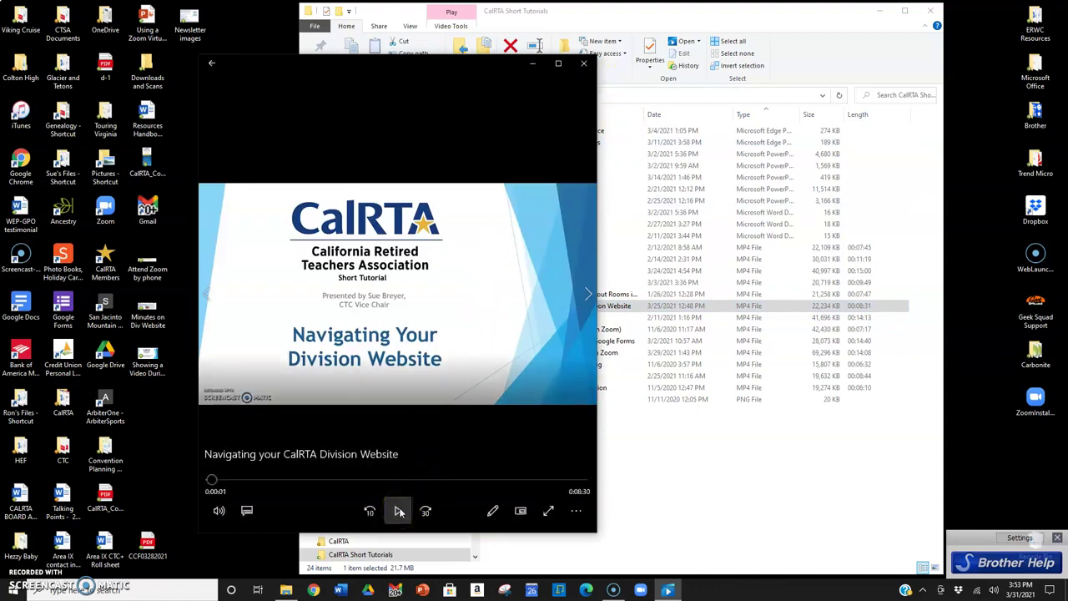
{"action": "left_click", "coordinate": [438, 88]}
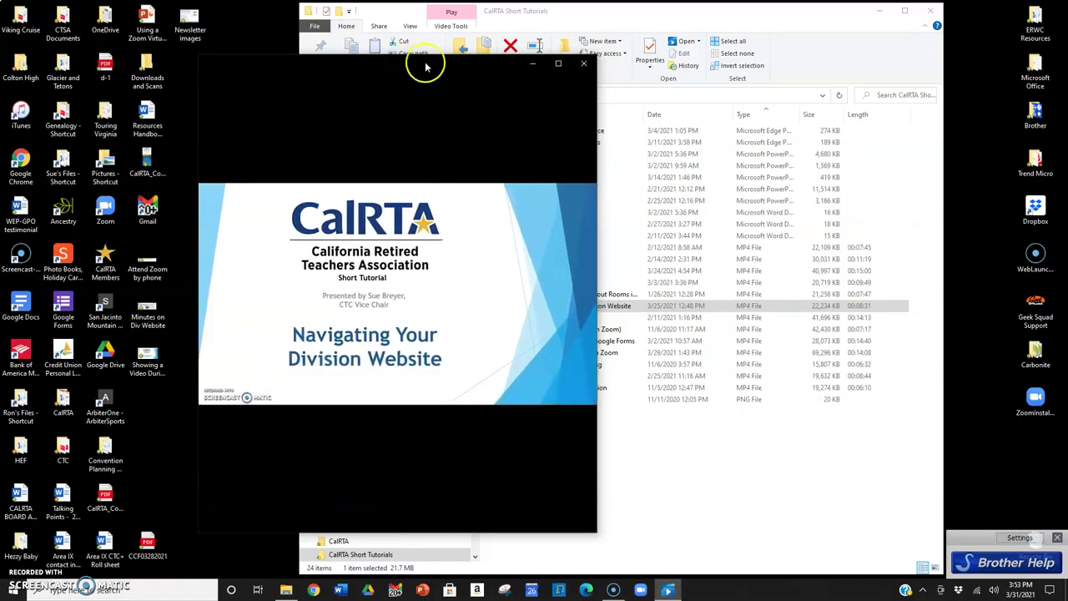
{"action": "left_click", "coordinate": [931, 13]}
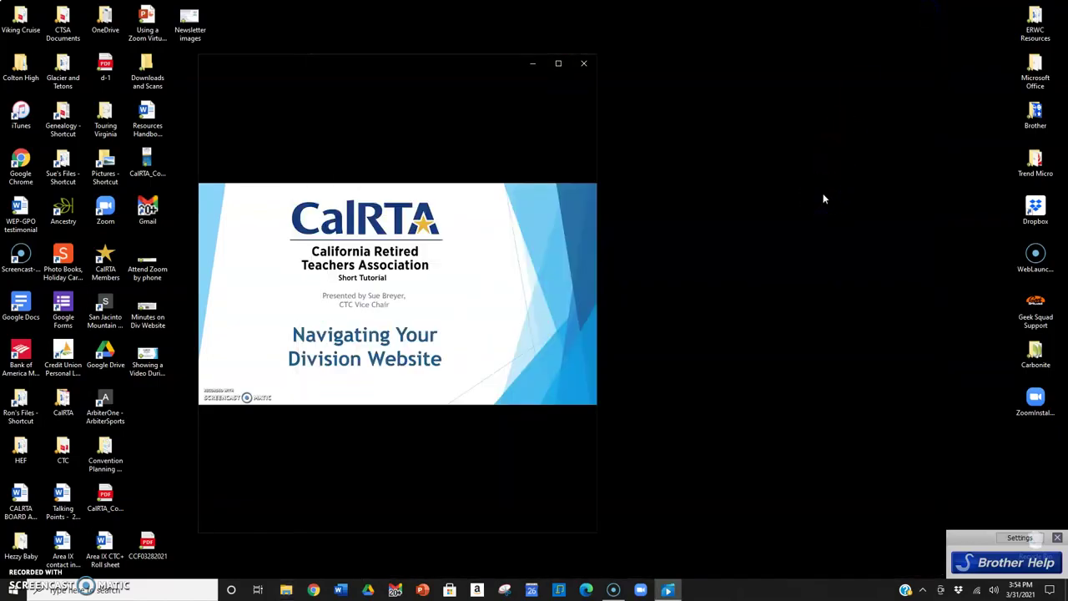
- In the Zoom meeting, share the Movies & TV window with Share sound and Optimize for video clip enabled
{"action": "mouse_move", "coordinate": [515, 129]}
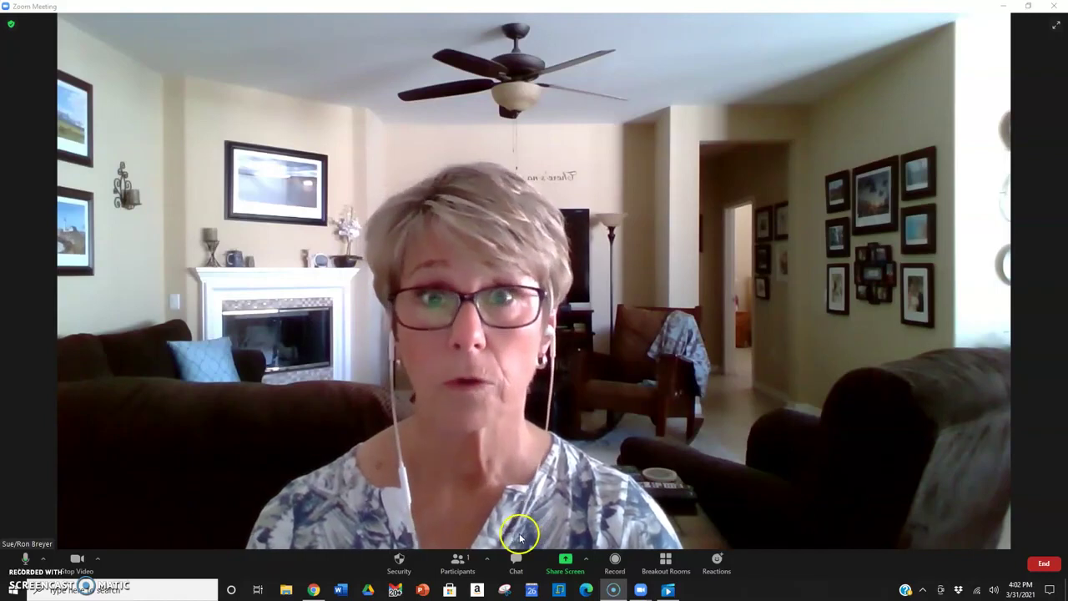
{"action": "left_click", "coordinate": [567, 566]}
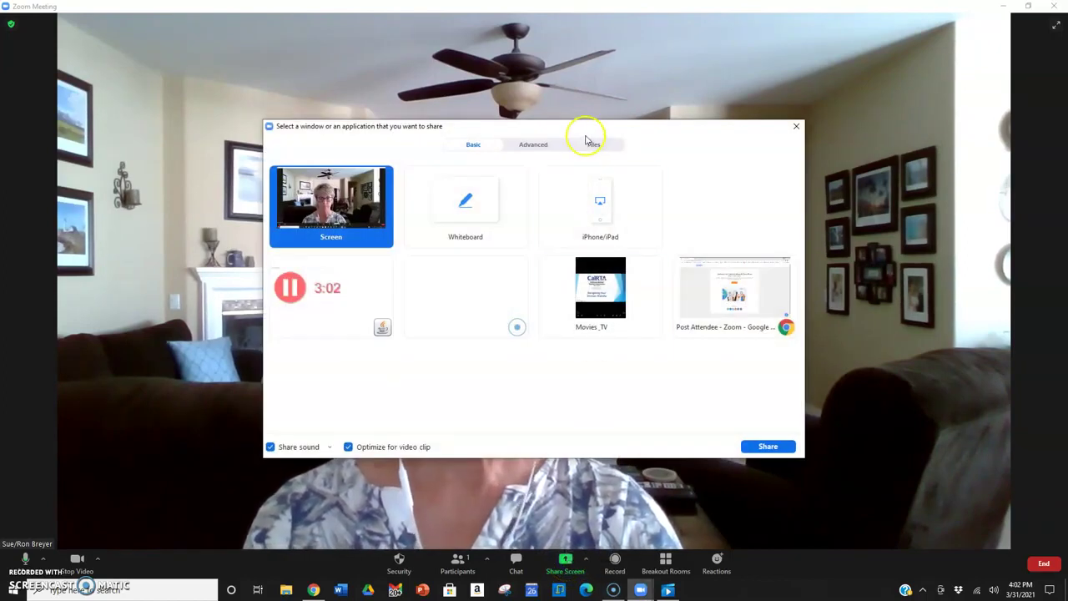
{"action": "left_click_drag", "start_coordinate": [589, 126], "coordinate": [852, 11]}
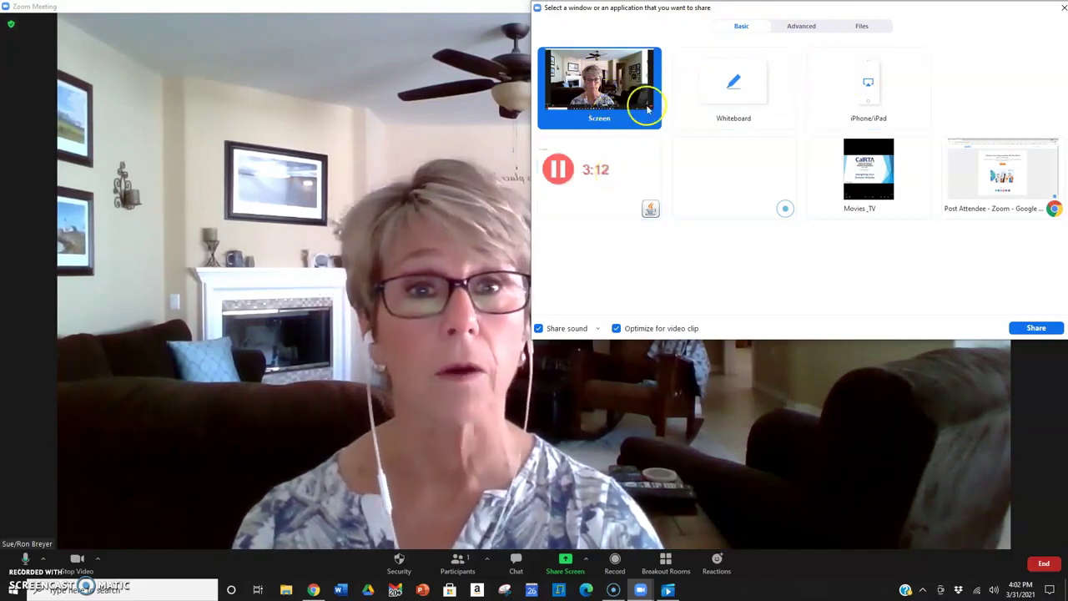
{"action": "left_click", "coordinate": [616, 120]}
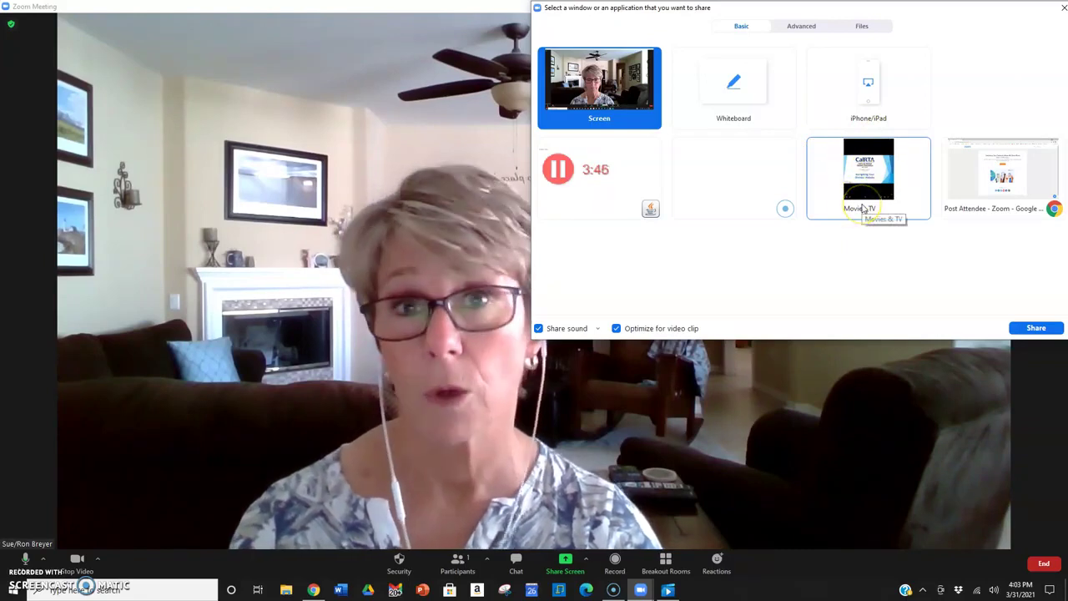
{"action": "left_click", "coordinate": [868, 173]}
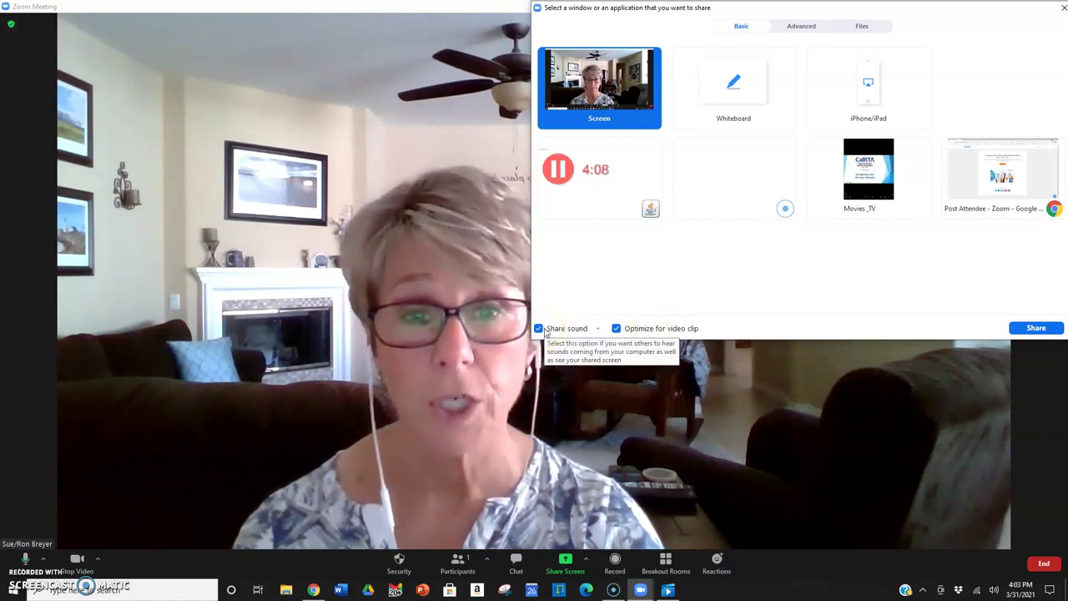
{"action": "left_click", "coordinate": [616, 328]}
{"action": "left_click", "coordinate": [539, 328]}
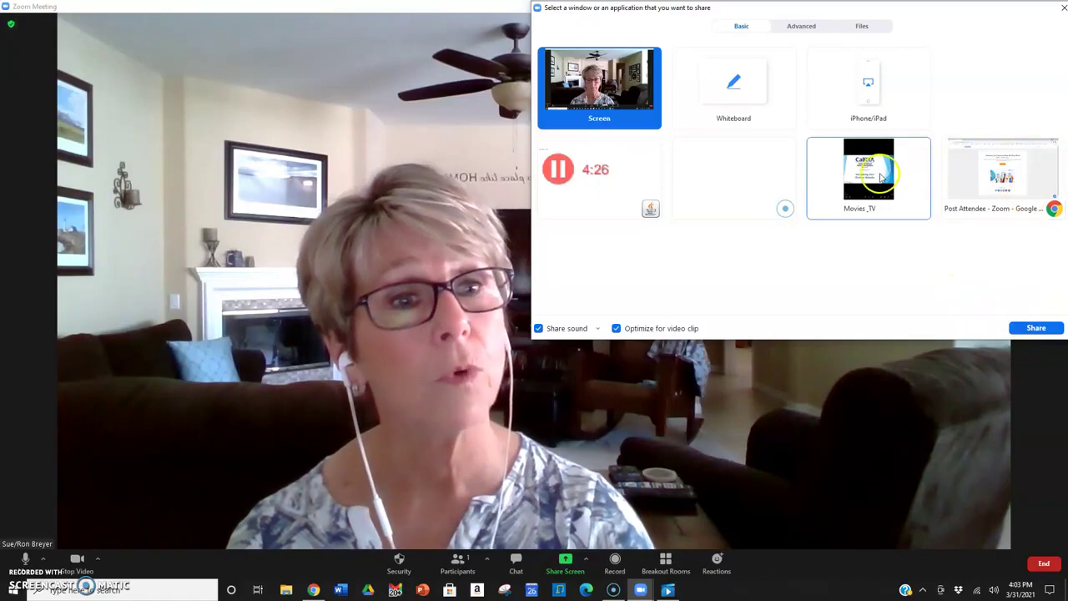
{"action": "left_click", "coordinate": [876, 174]}
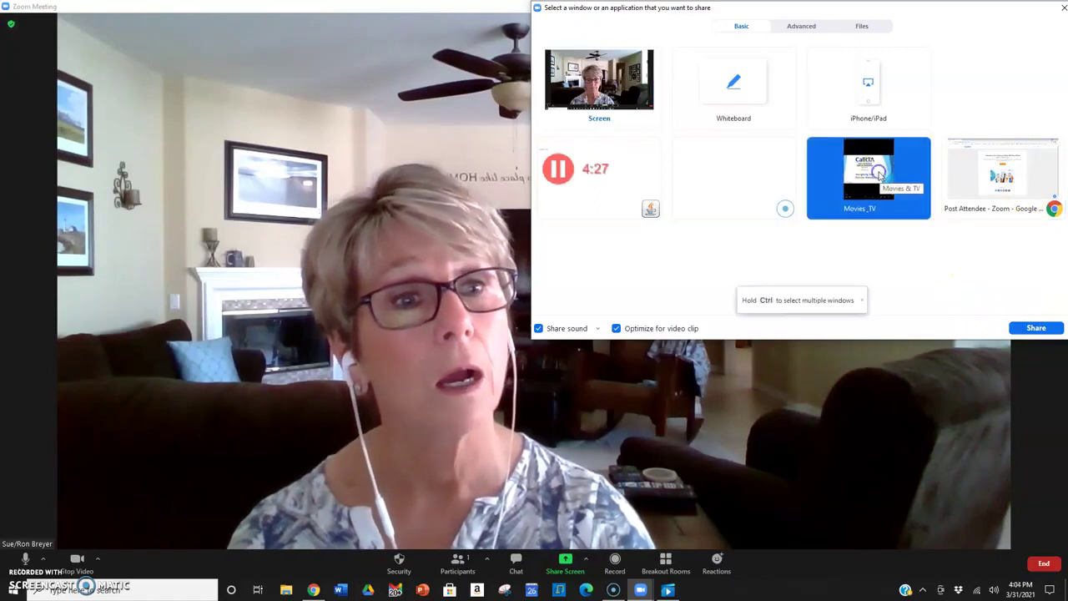
{"action": "left_click", "coordinate": [1035, 329]}
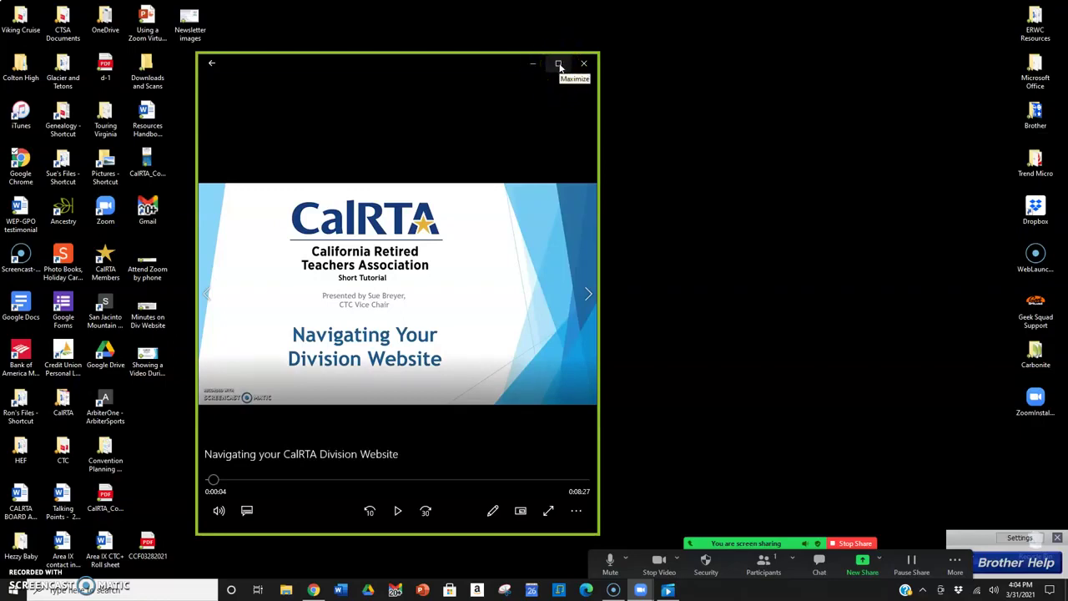
- Maximize the shared video window and play the video for the meeting
{"action": "left_click", "coordinate": [559, 65]}
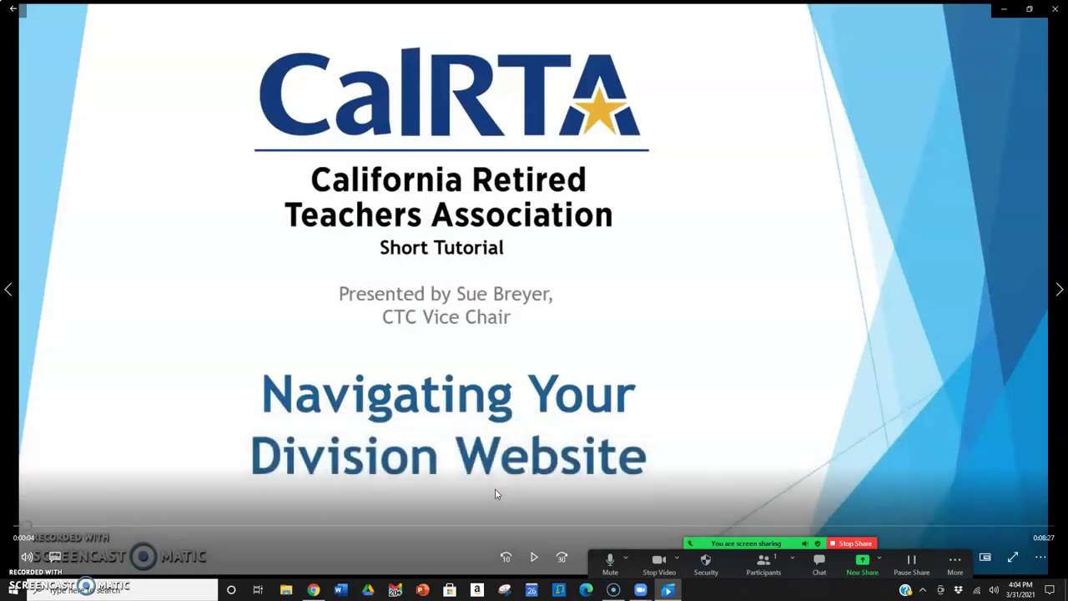
{"action": "mouse_move", "coordinate": [534, 529]}
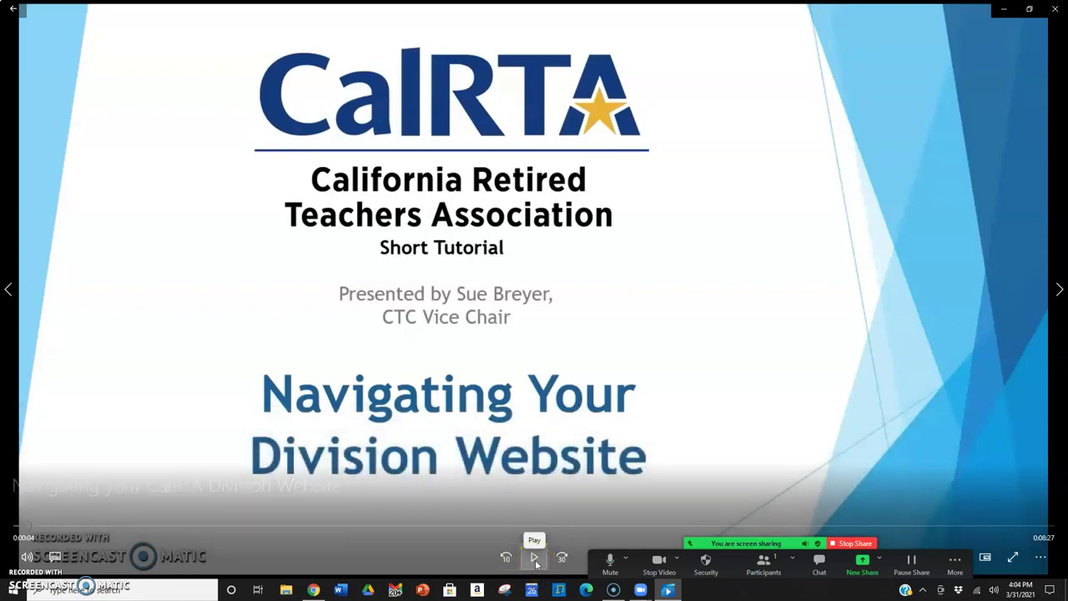
{"action": "left_click", "coordinate": [535, 561]}
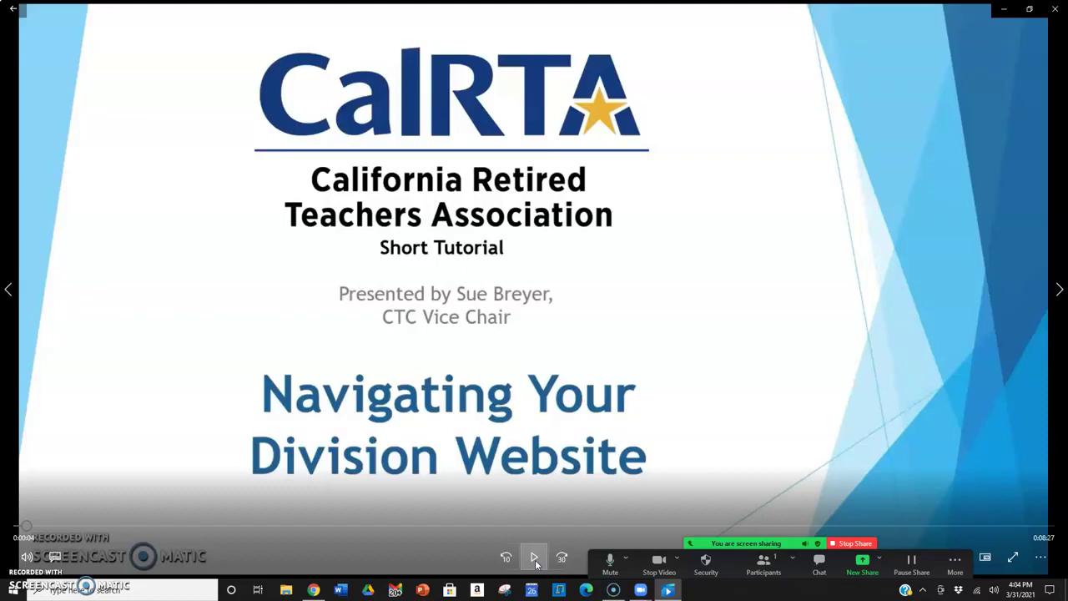
{"action": "left_click", "coordinate": [535, 559]}
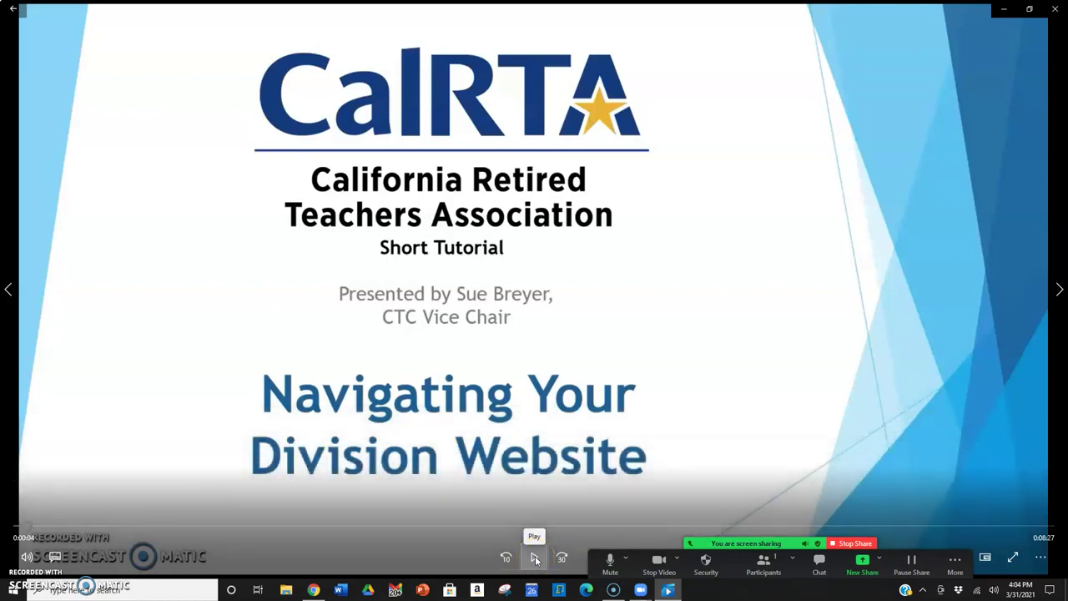
{"action": "left_click", "coordinate": [535, 558]}
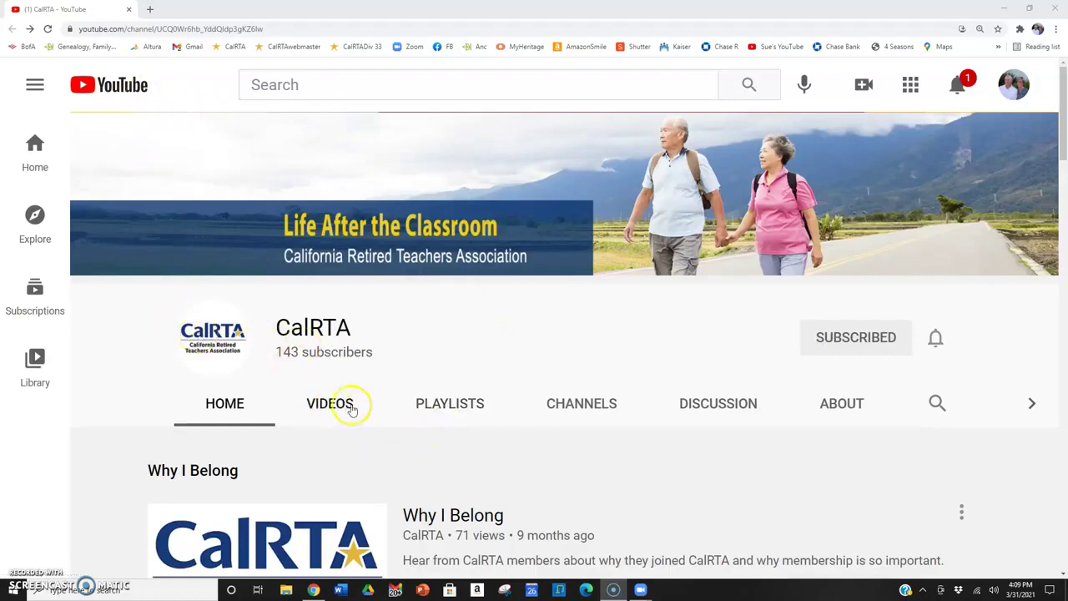
- Open "Navigating Your CalRTA Division Website" from the CalRTA YouTube channel's uploads and pause its playback
{"action": "left_click", "coordinate": [307, 406]}
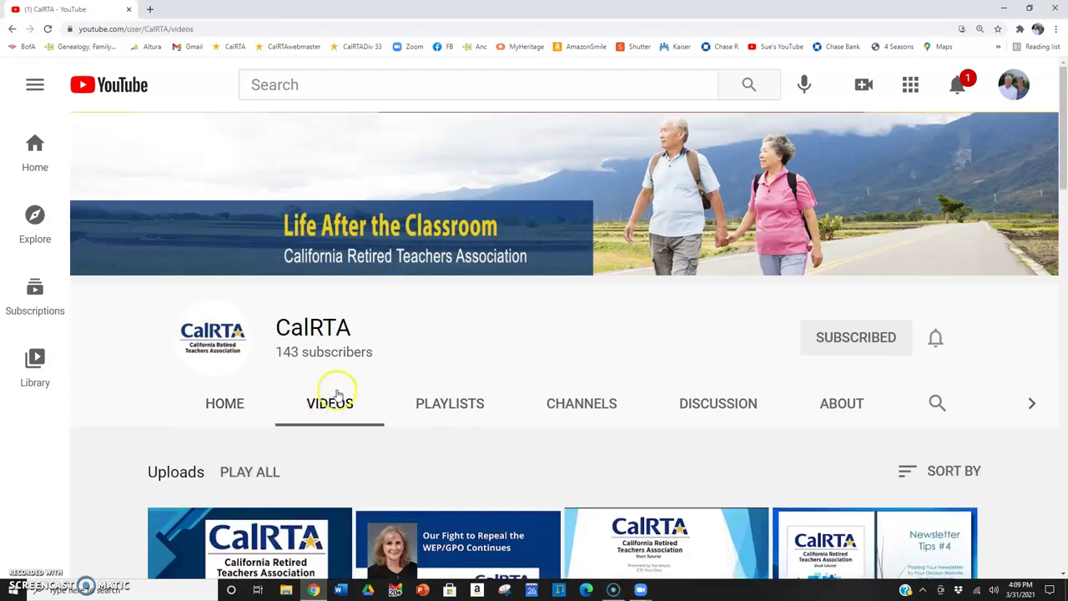
{"action": "scroll", "coordinate": [785, 388], "scroll_direction": "down", "scroll_amount": 1}
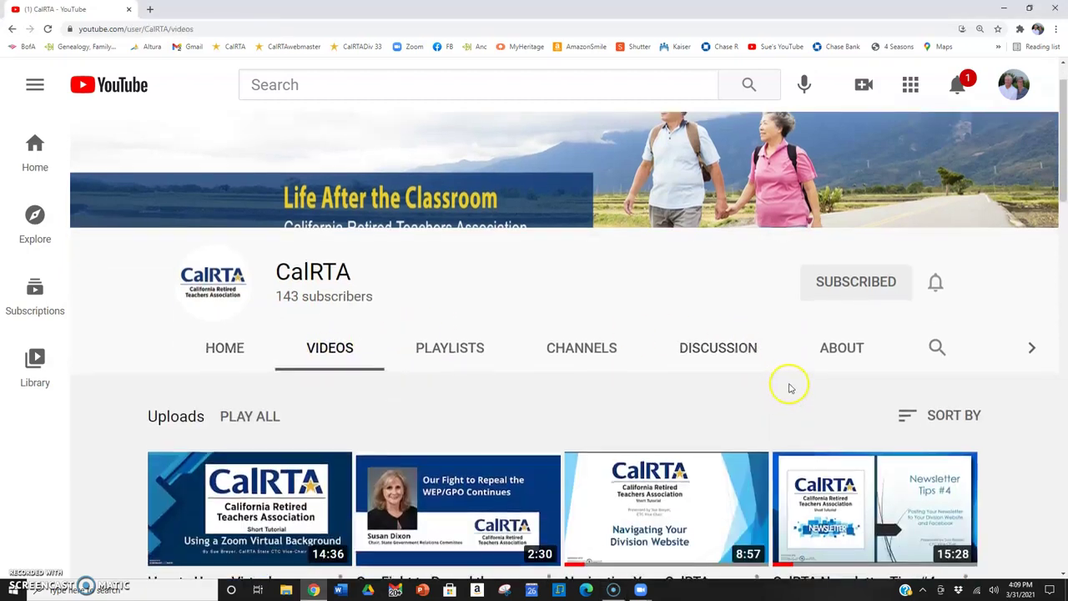
{"action": "scroll", "coordinate": [1002, 400], "scroll_direction": "down", "scroll_amount": 3}
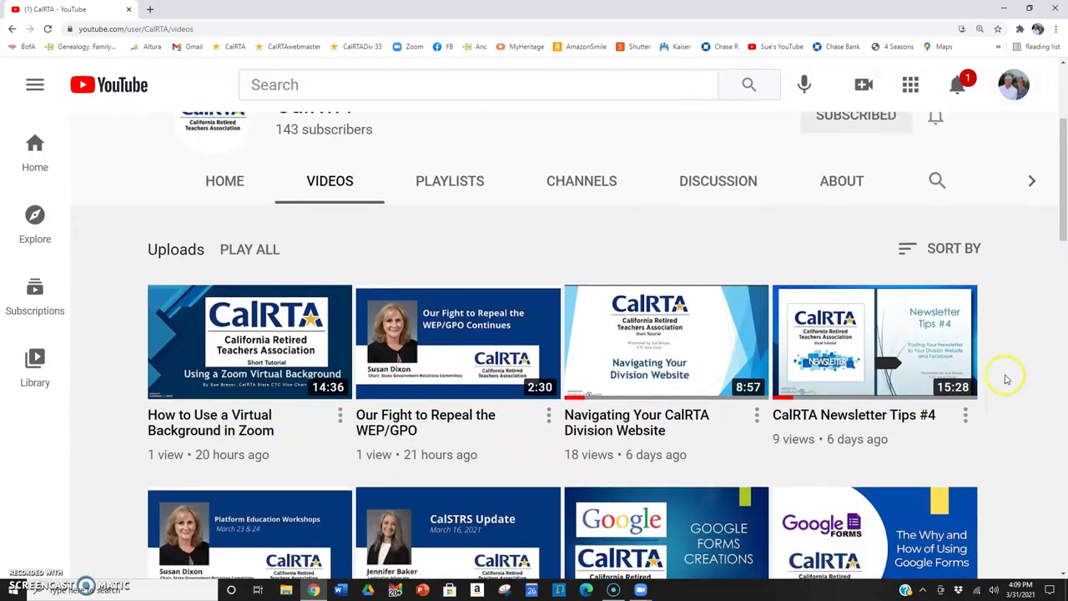
{"action": "mouse_move", "coordinate": [655, 288]}
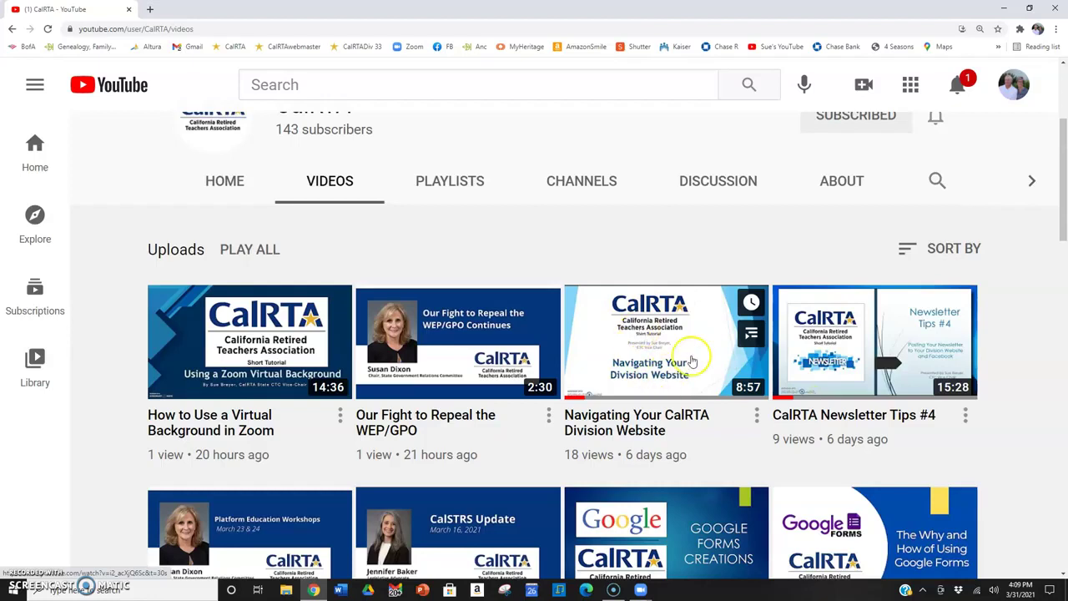
{"action": "left_click", "coordinate": [650, 362]}
{"action": "left_click", "coordinate": [670, 327]}
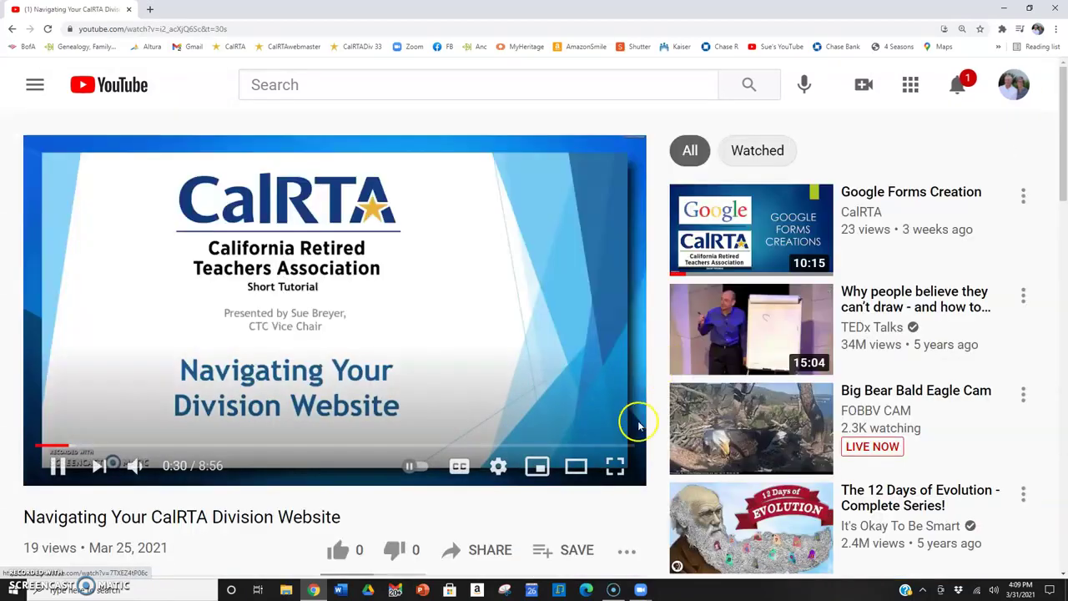
{"action": "left_click", "coordinate": [57, 466]}
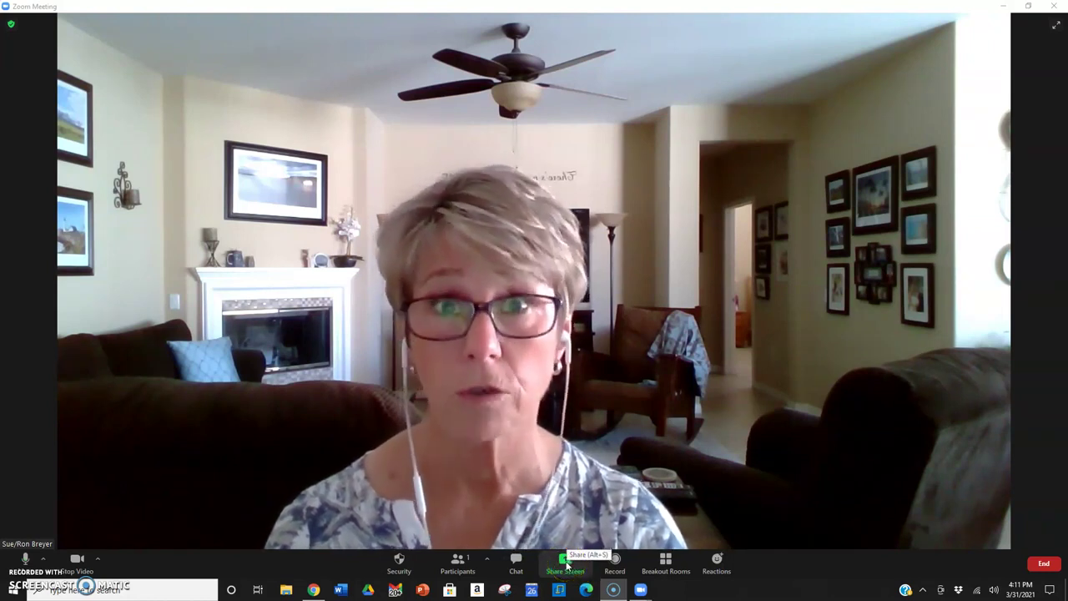
- Share the YouTube browser window in the Zoom meeting with sound and video optimization enabled, and show the video full screen
{"action": "left_click", "coordinate": [566, 563]}
{"action": "left_click_drag", "start_coordinate": [623, 170], "coordinate": [888, 11]}
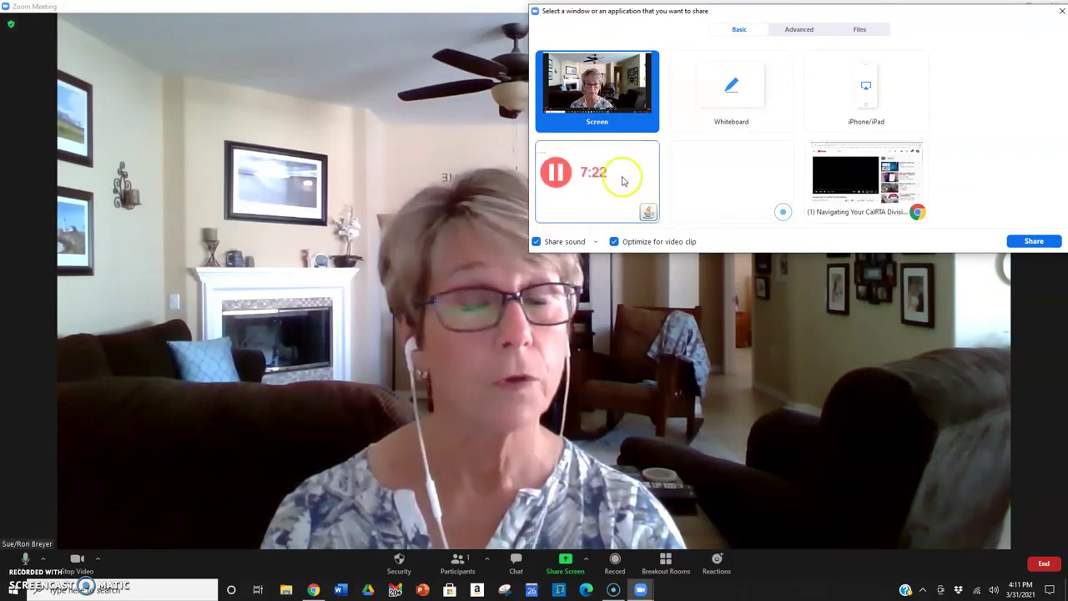
{"action": "left_click", "coordinate": [856, 182]}
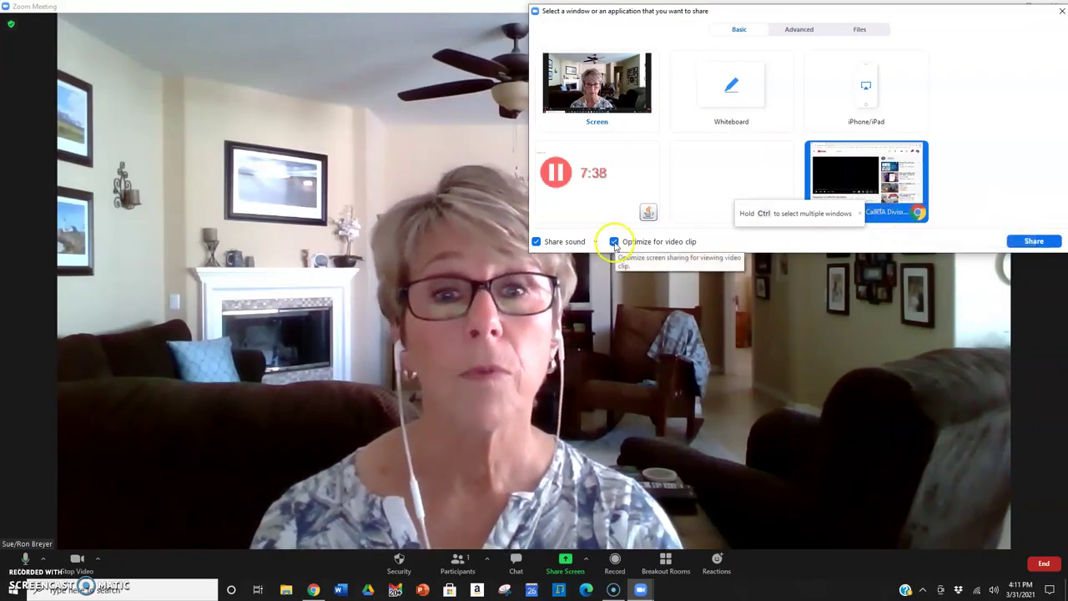
{"action": "left_click", "coordinate": [1033, 242]}
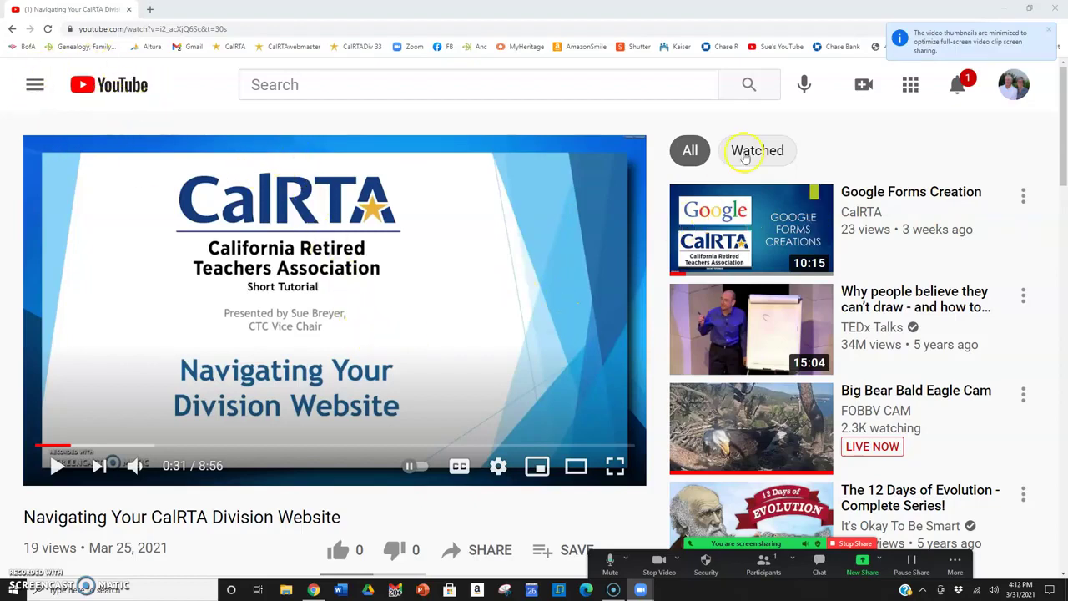
{"action": "mouse_move", "coordinate": [814, 296]}
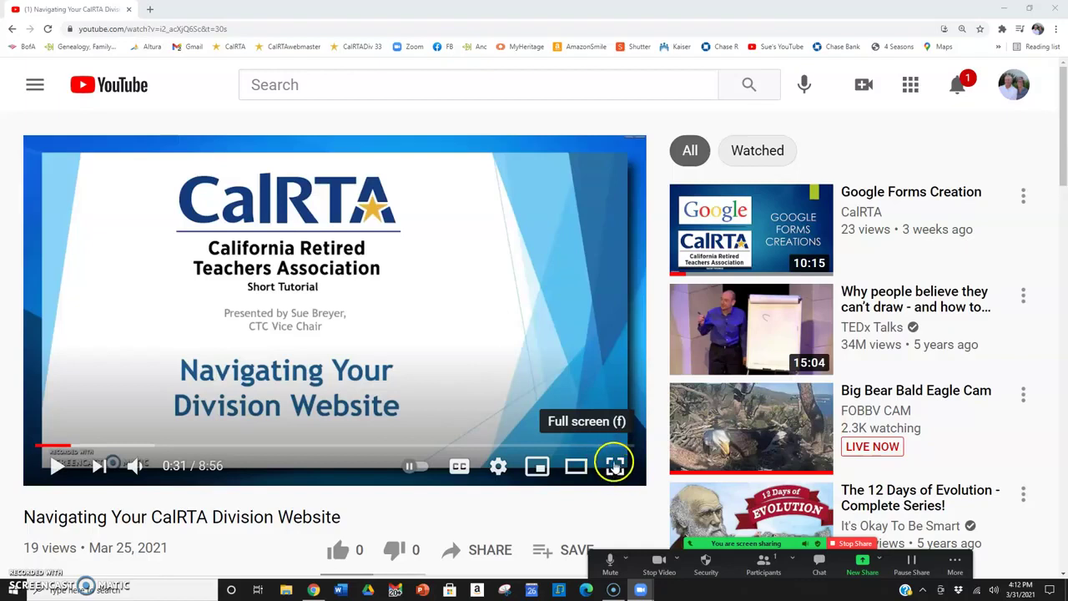
{"action": "left_click", "coordinate": [616, 470]}
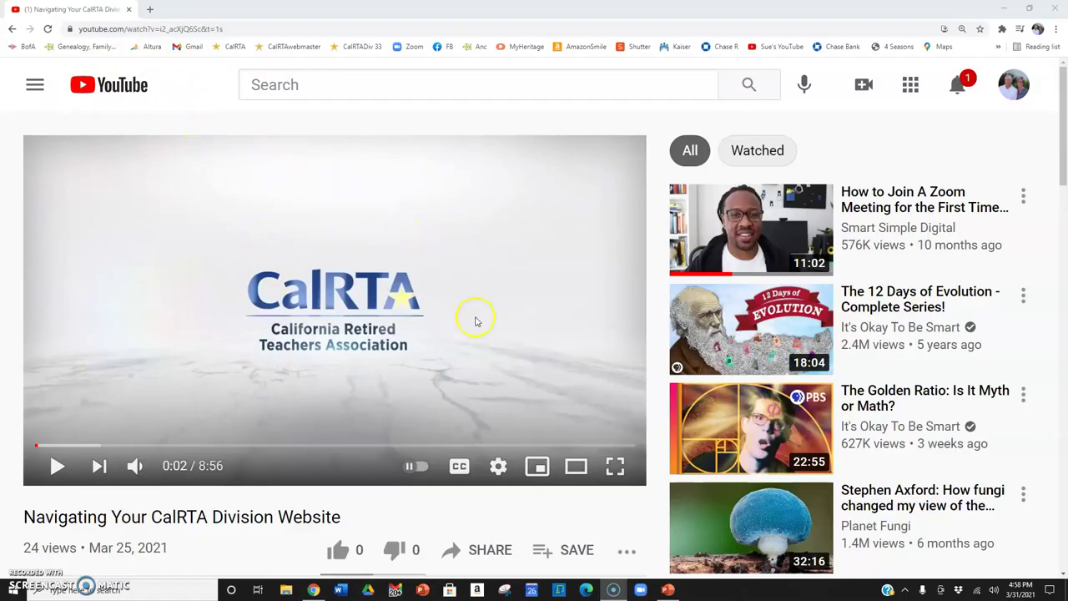
- Copy the share link of the YouTube video without a start time, and close the video's browser tab
{"action": "left_click", "coordinate": [491, 551]}
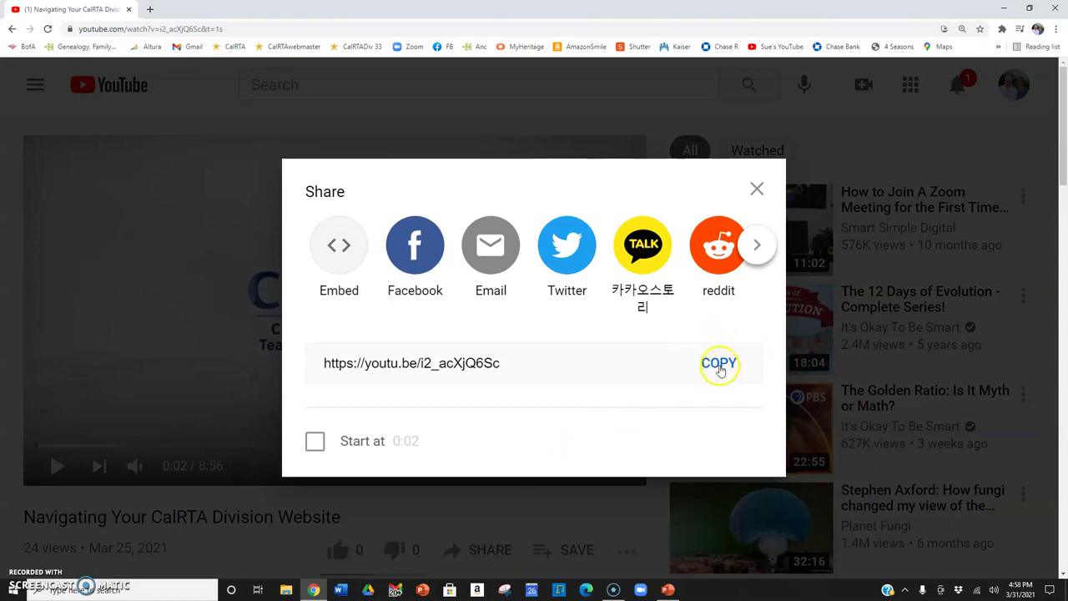
{"action": "left_click", "coordinate": [719, 364]}
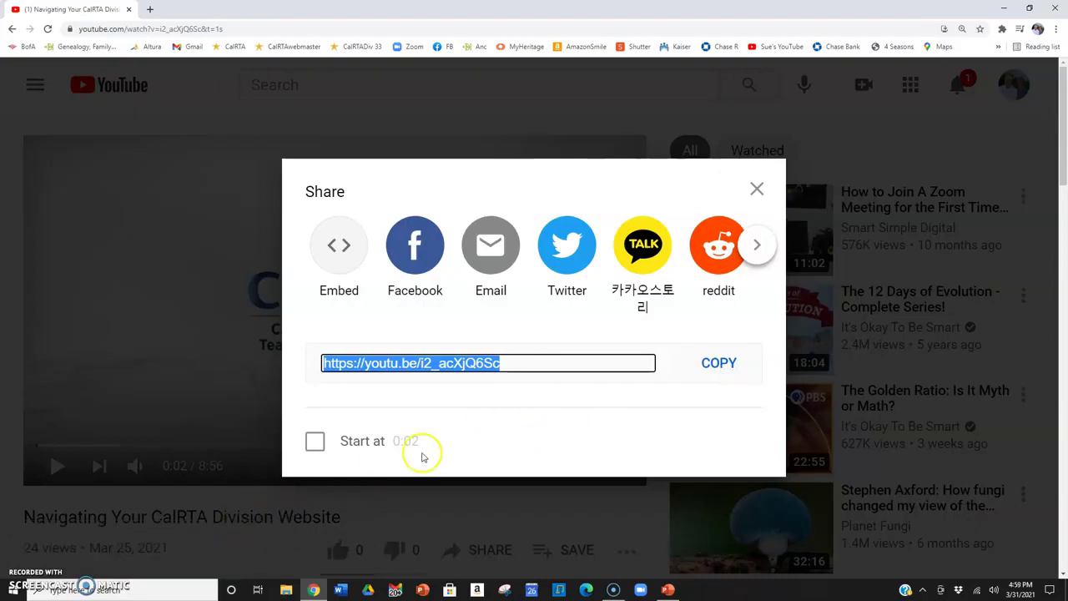
{"action": "left_click", "coordinate": [757, 191]}
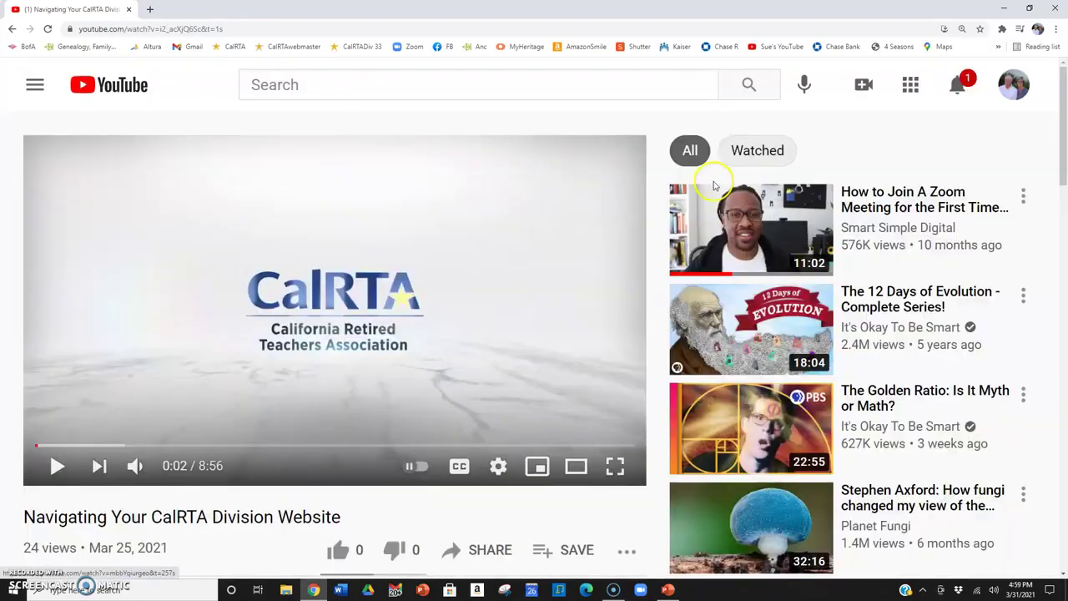
{"action": "left_click", "coordinate": [129, 10]}
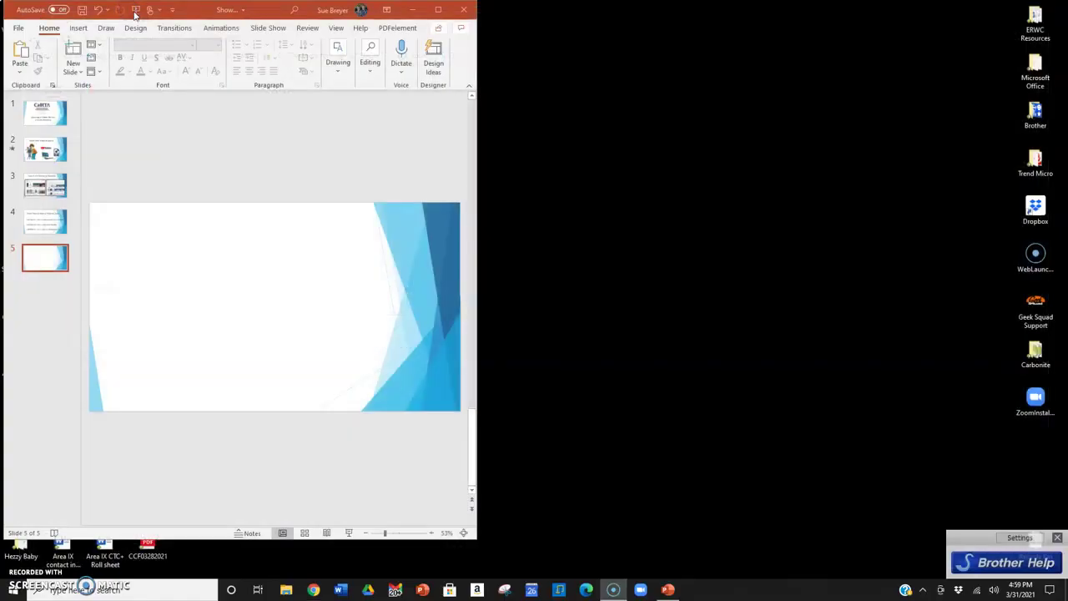
- Move the PowerPoint window across the desktop and widen it on both sides
{"action": "left_click_drag", "start_coordinate": [196, 9], "coordinate": [386, 15]}
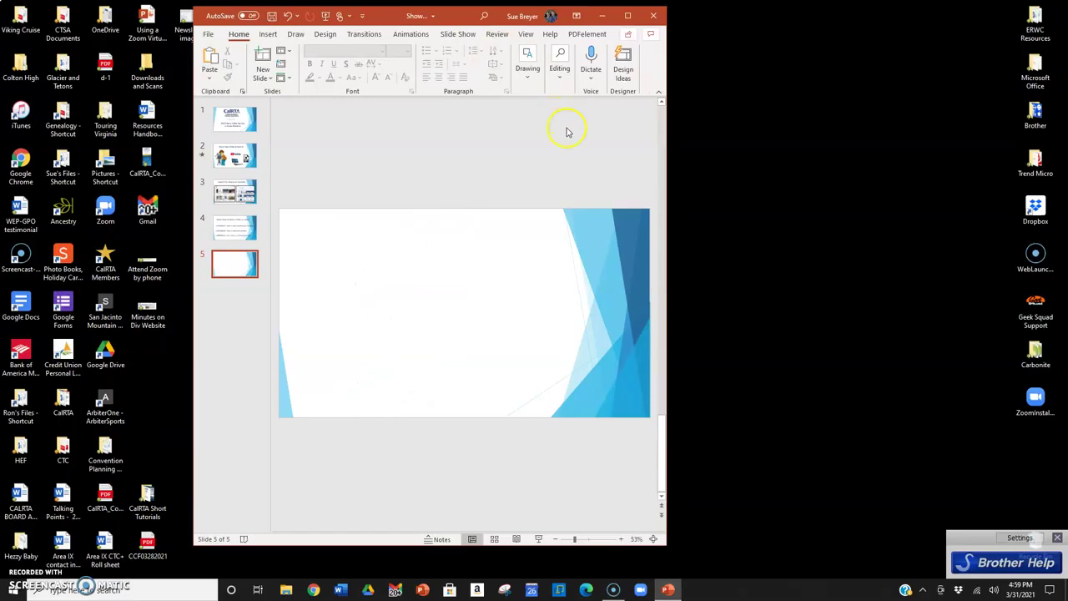
{"action": "left_click_drag", "start_coordinate": [673, 172], "coordinate": [949, 159]}
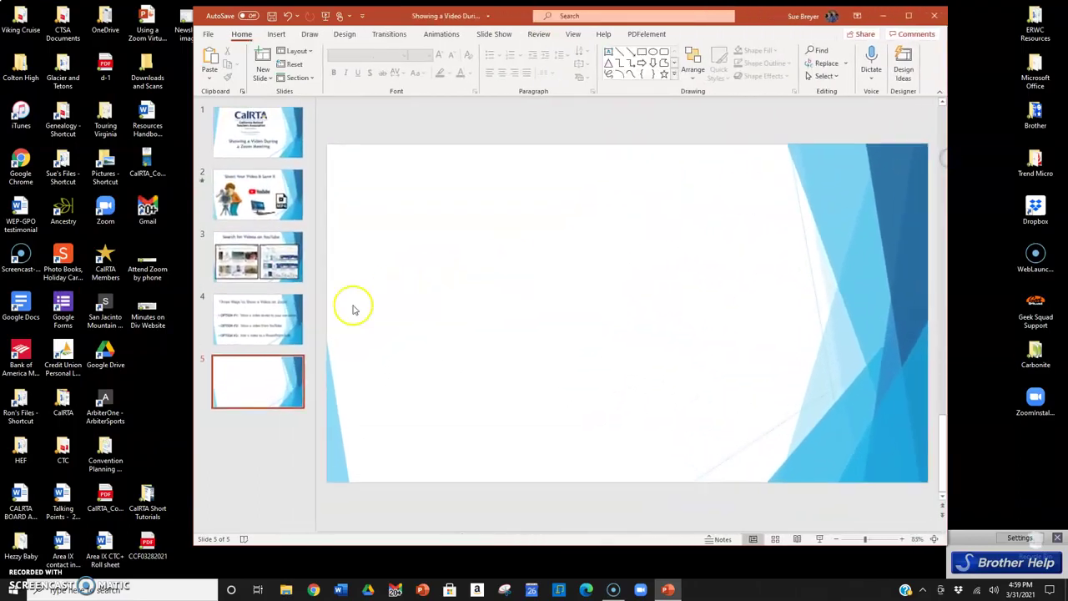
{"action": "left_click_drag", "start_coordinate": [204, 322], "coordinate": [40, 326]}
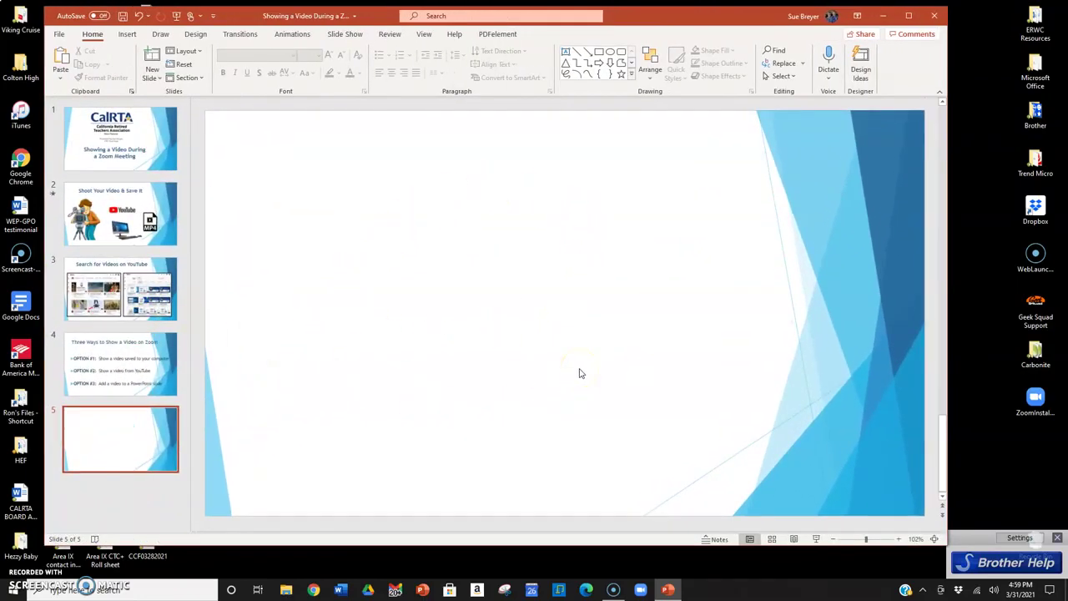
- Start inserting a video on the blank slide 5
{"action": "left_click", "coordinate": [584, 342]}
{"action": "left_click", "coordinate": [129, 34]}
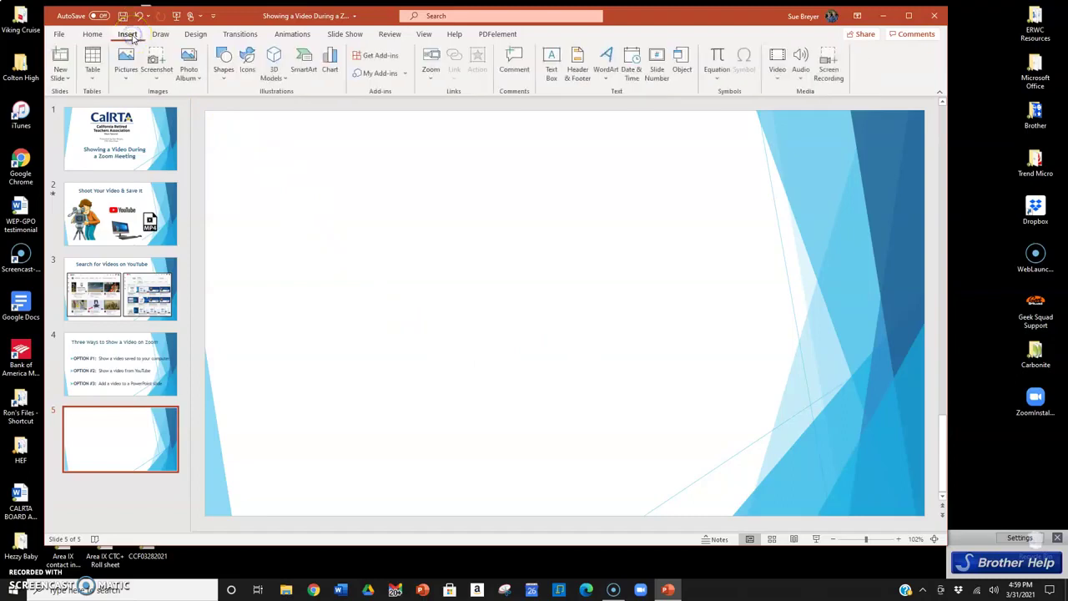